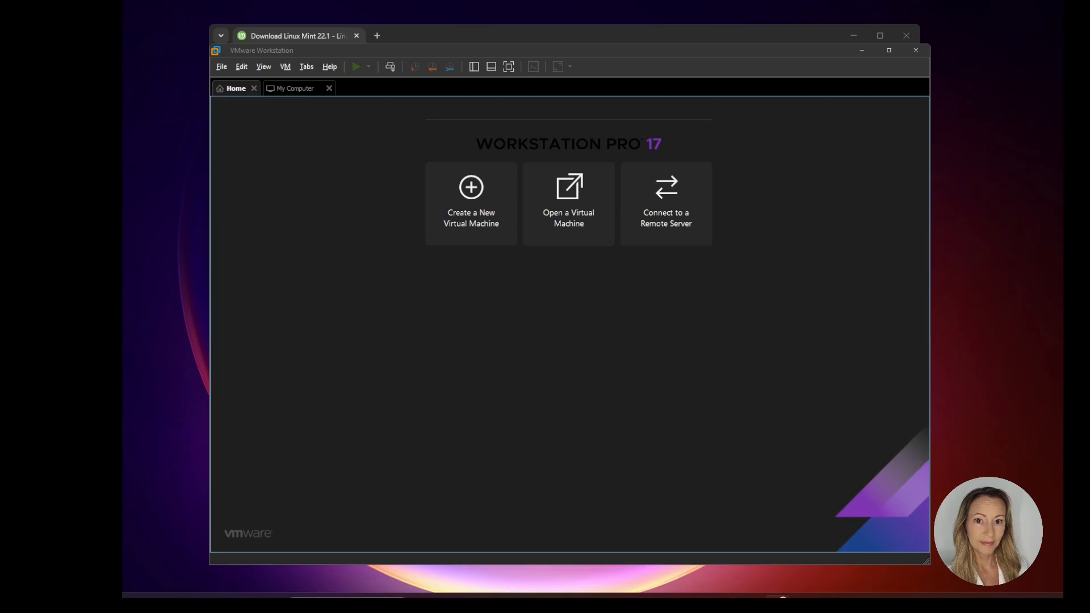
- View the Cinnamon Edition on the Linux Mint download page in the browser, and return to VMware Workstation
click(465, 35)
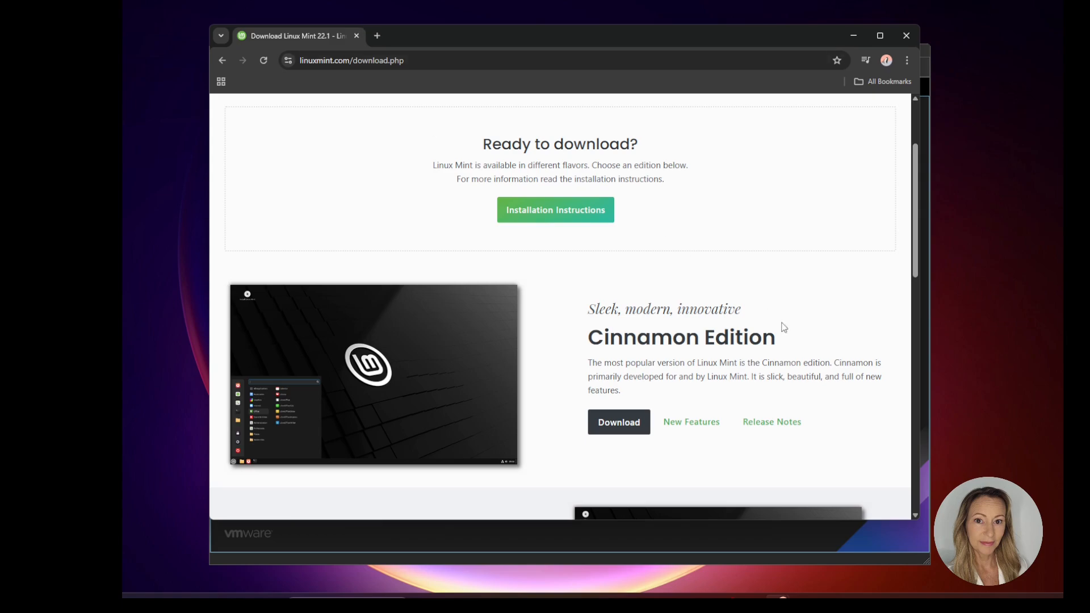
click(852, 36)
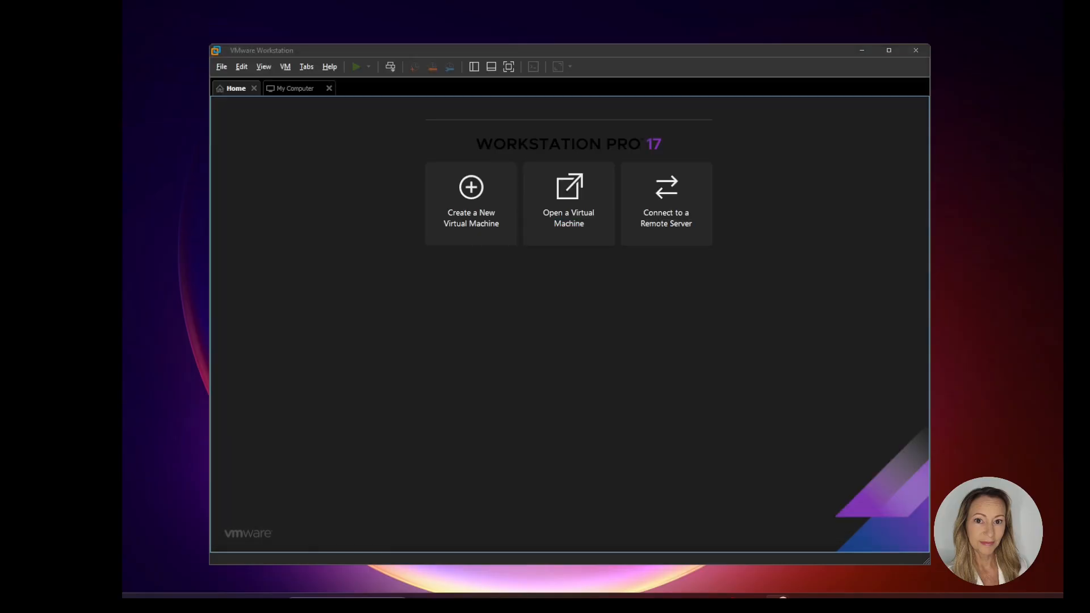
- Start a typical new virtual machine and use the ISO from the PenTest Linux Mint folder as its installer disc image
click(479, 226)
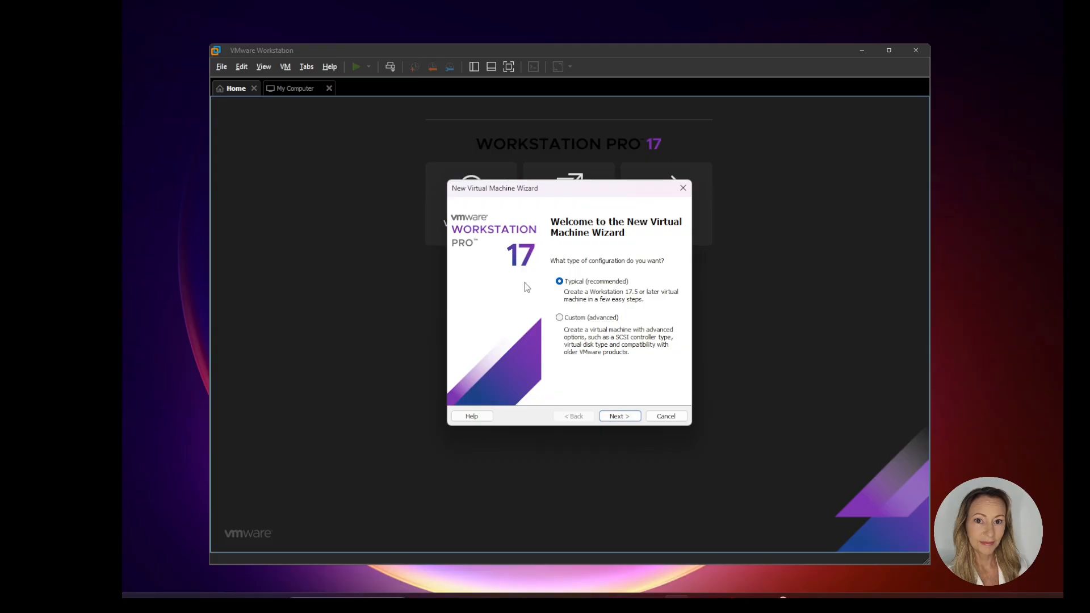
click(630, 417)
click(662, 320)
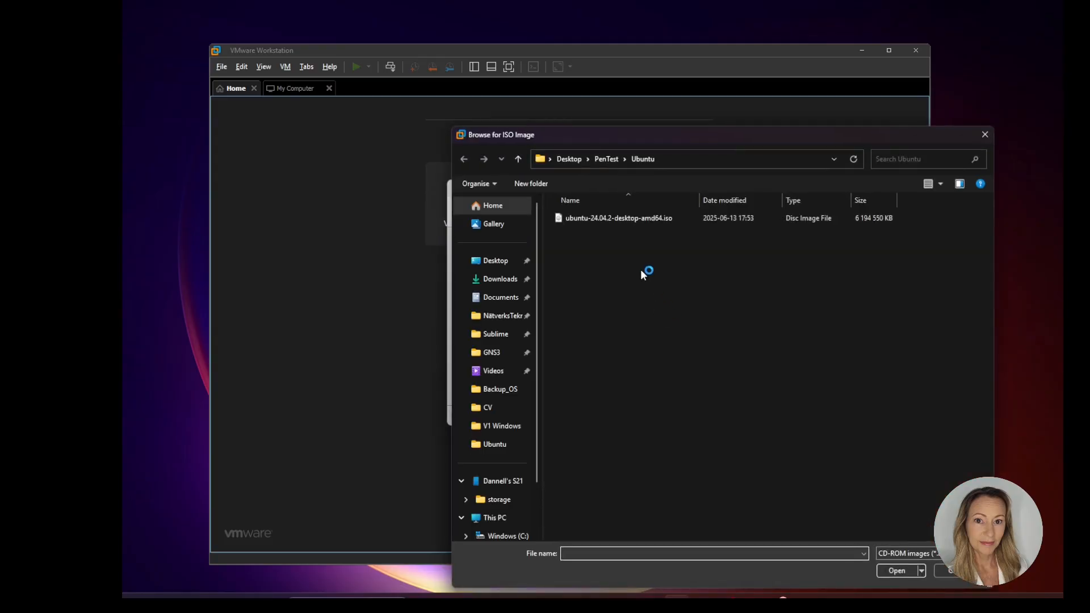
click(517, 159)
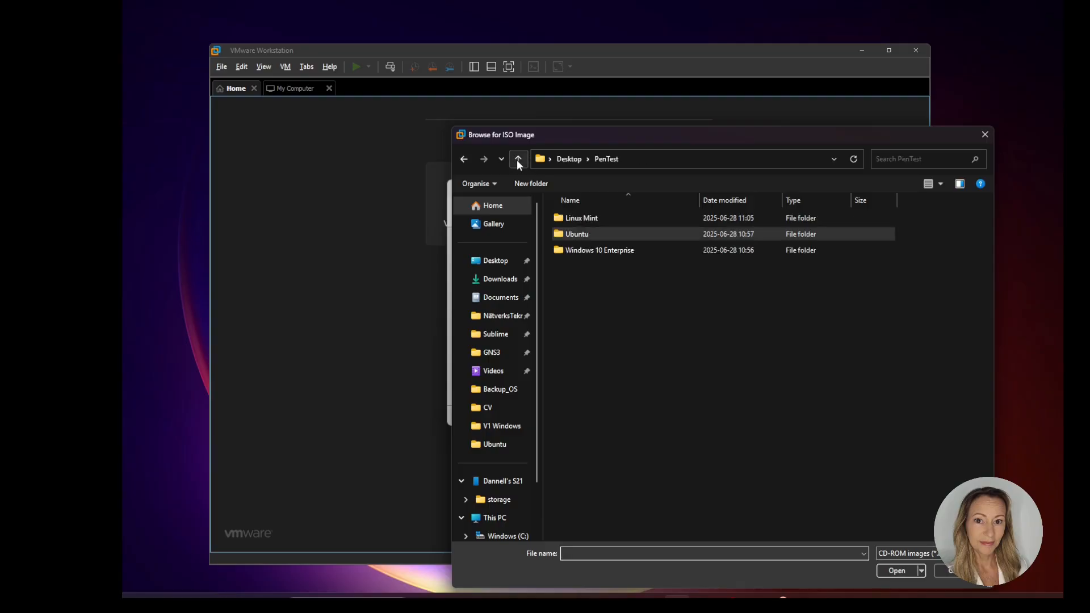
double_click(584, 216)
double_click(601, 214)
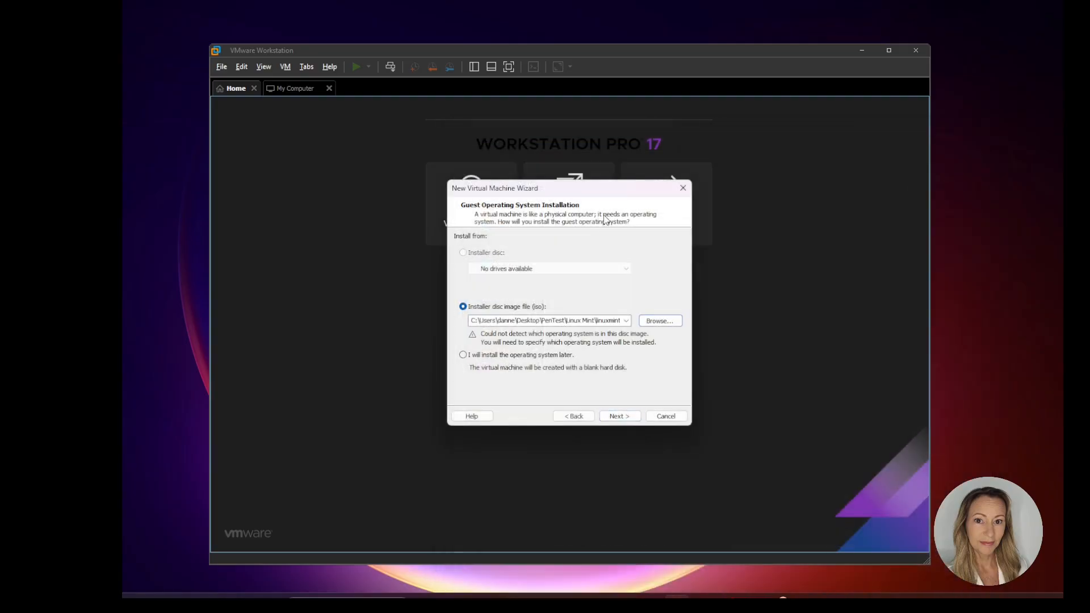
click(627, 417)
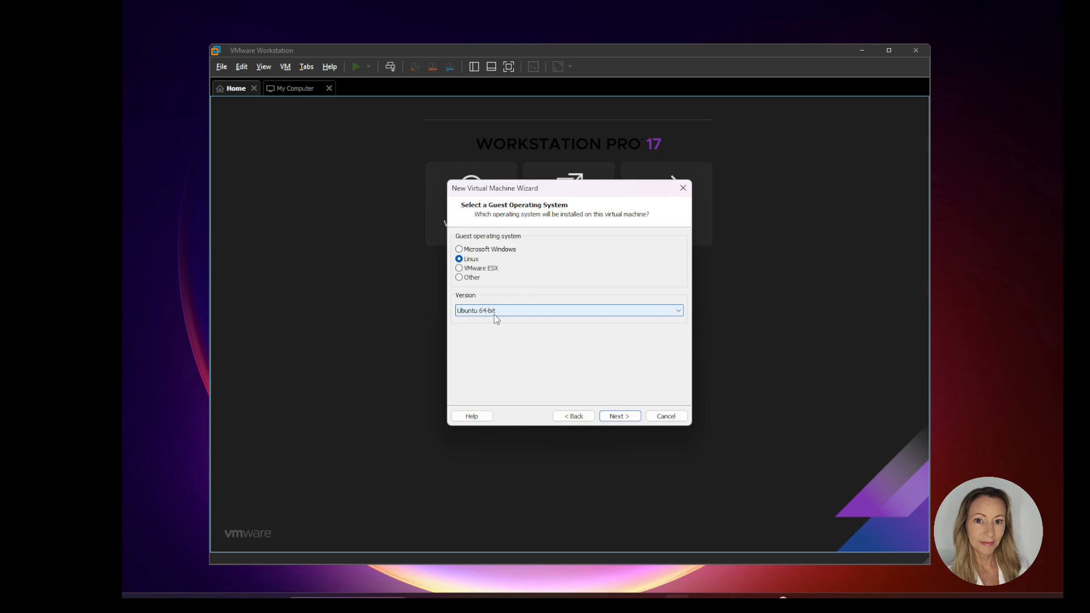
- Create the virtual machine as Linux Ubuntu 64-bit with the default name and a 20 GB virtual disk stored as a single file
click(619, 416)
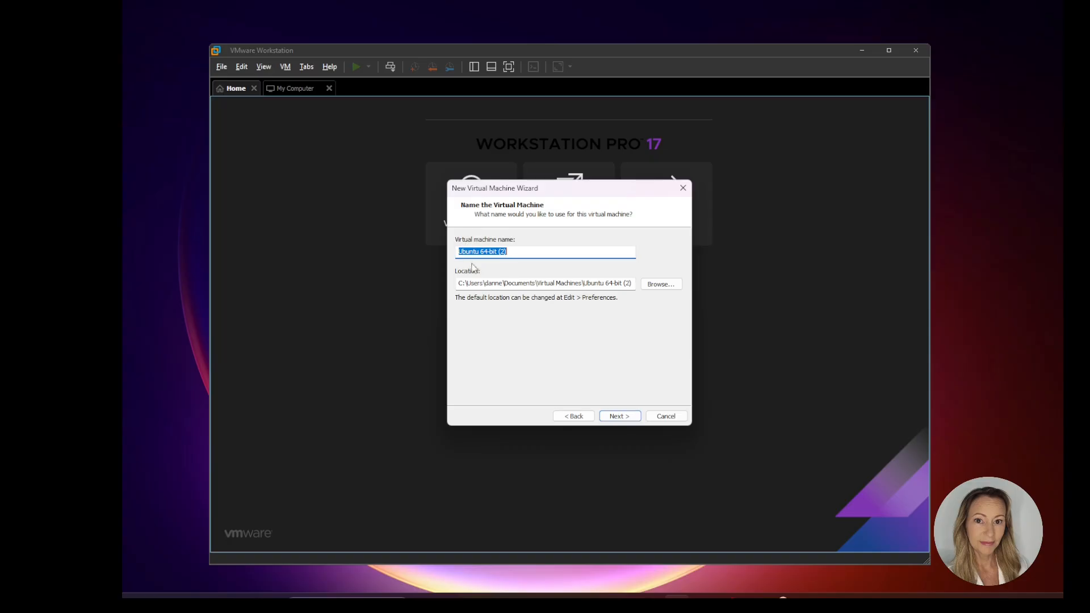
click(634, 417)
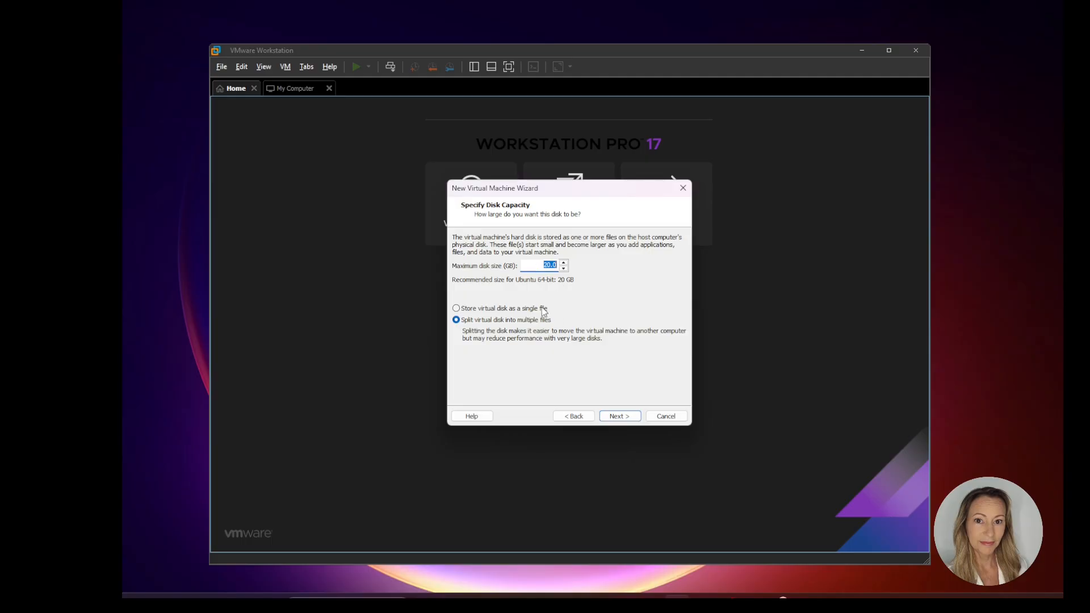
click(457, 309)
click(620, 416)
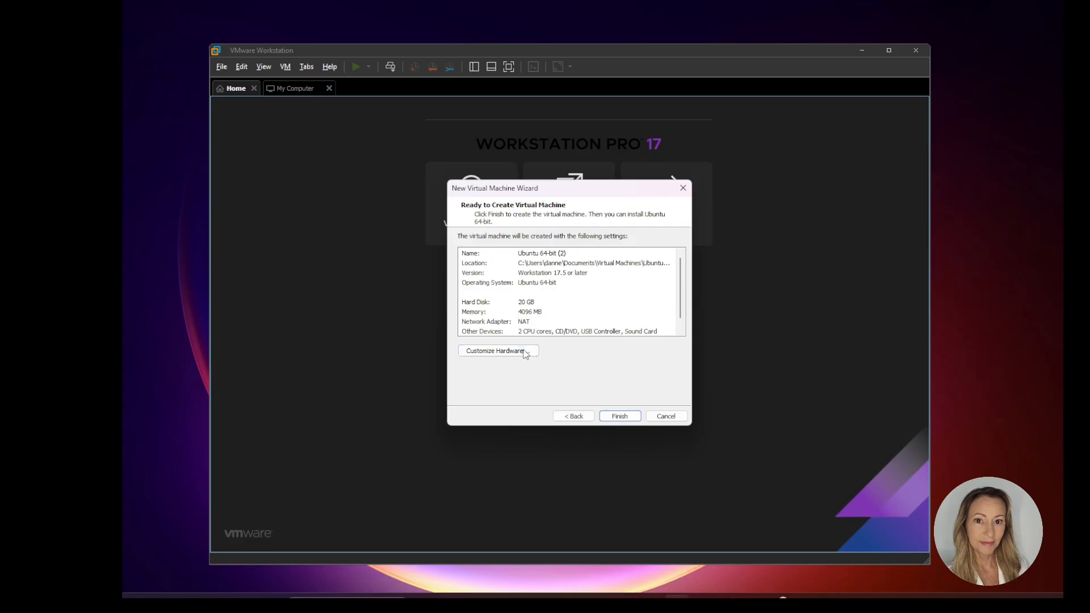
click(619, 417)
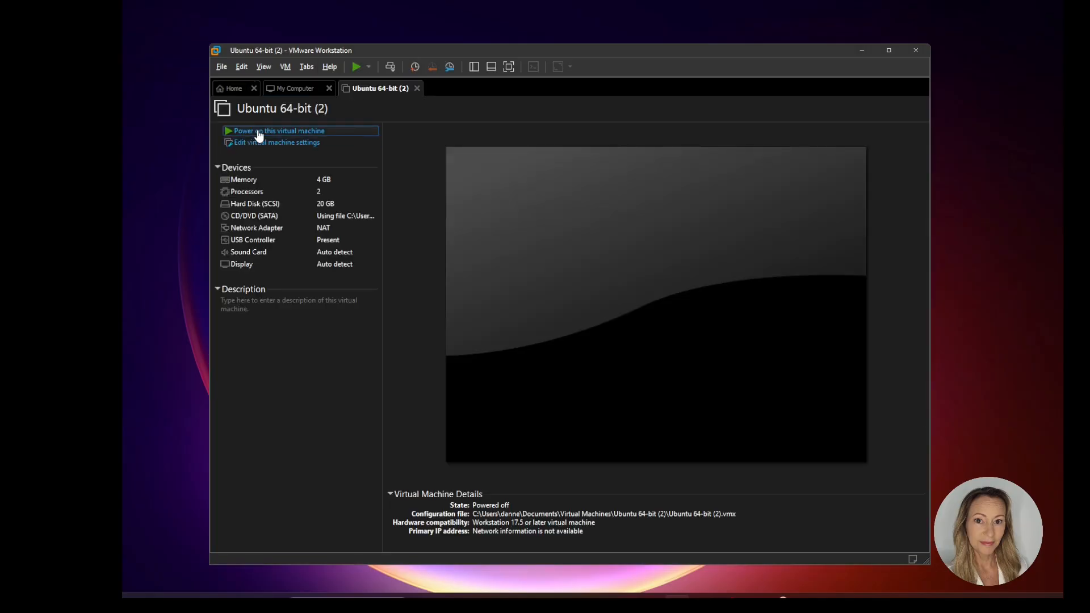
- Power on the new virtual machine and boot it with the Start Linux Mint option
click(259, 132)
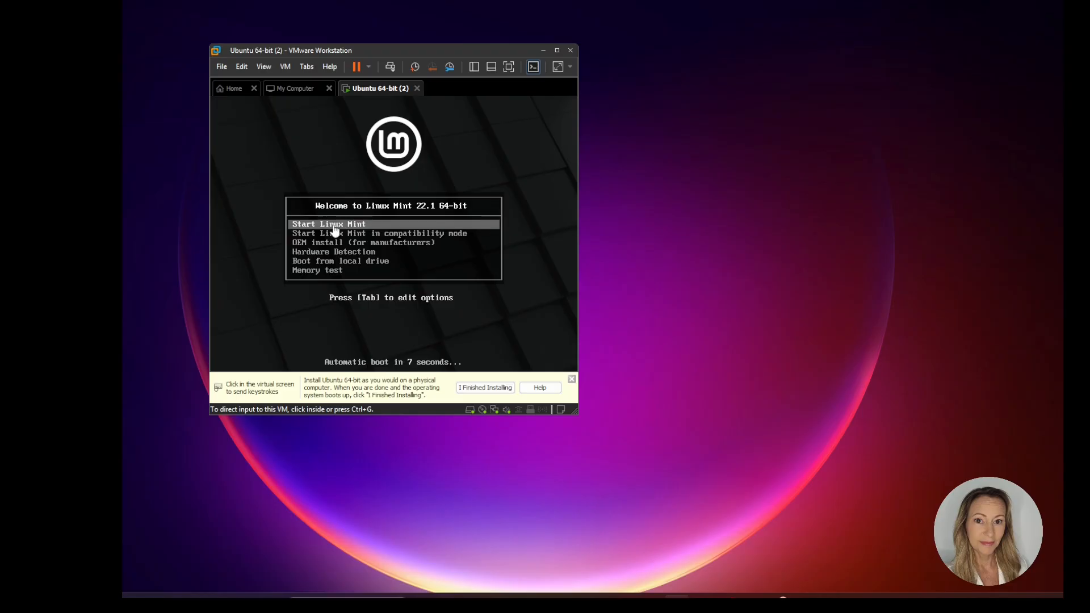
click(335, 229)
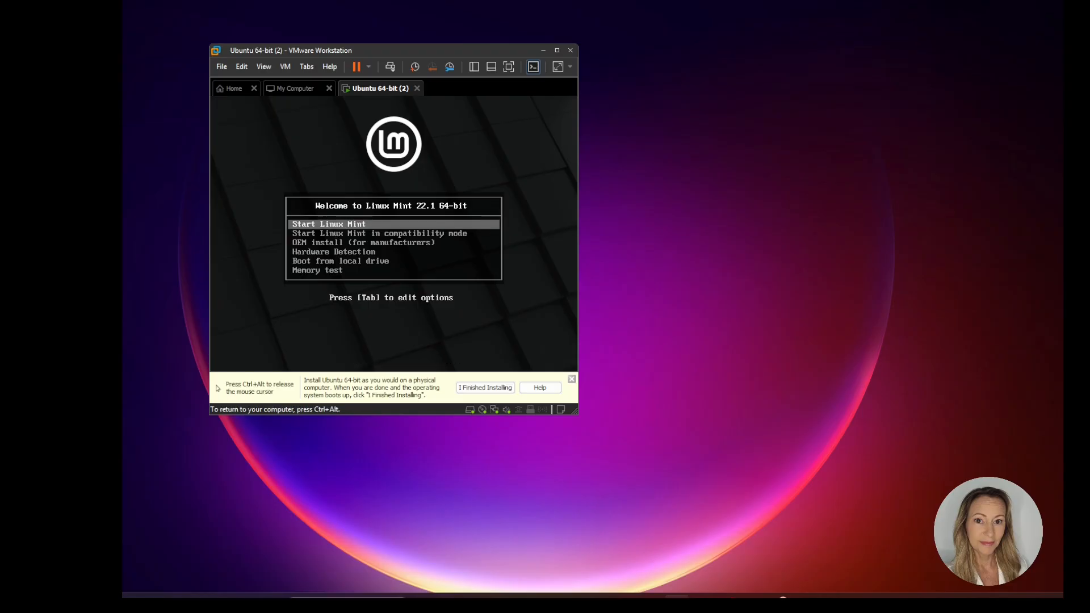
key(Return)
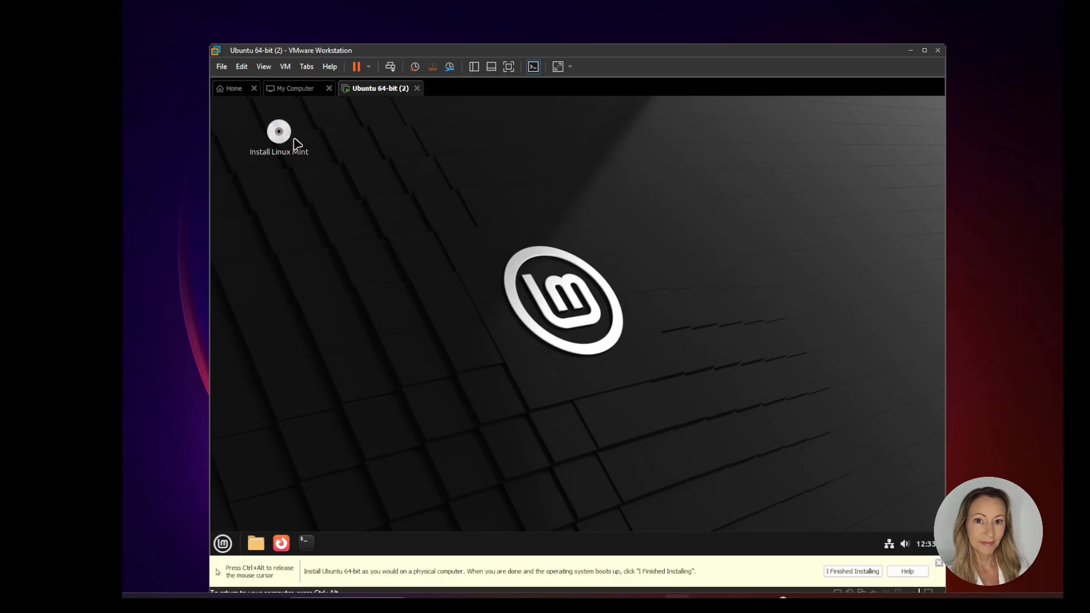
- Launch the Linux Mint installer, keep English as the language and choose the Swedish keyboard layout, continuing to the installation type
double_click(281, 135)
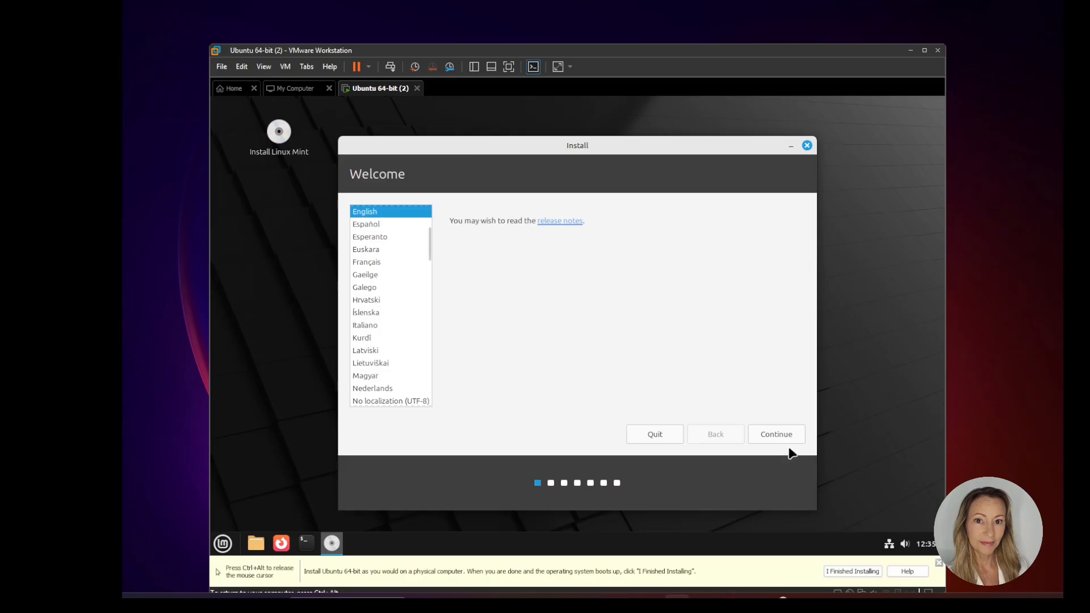
click(780, 434)
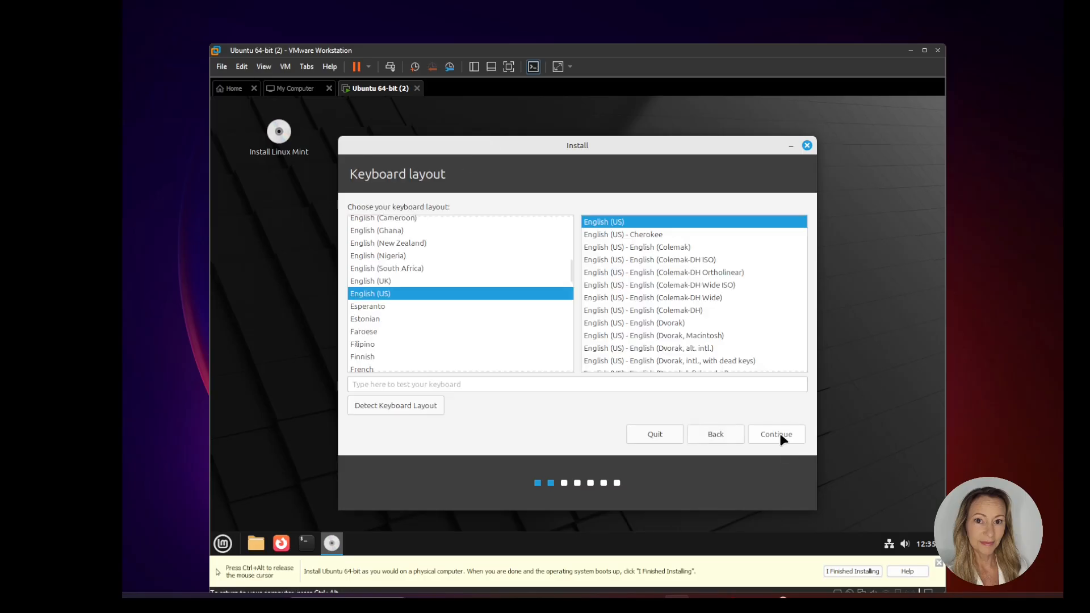
scroll(459, 281, down, 10)
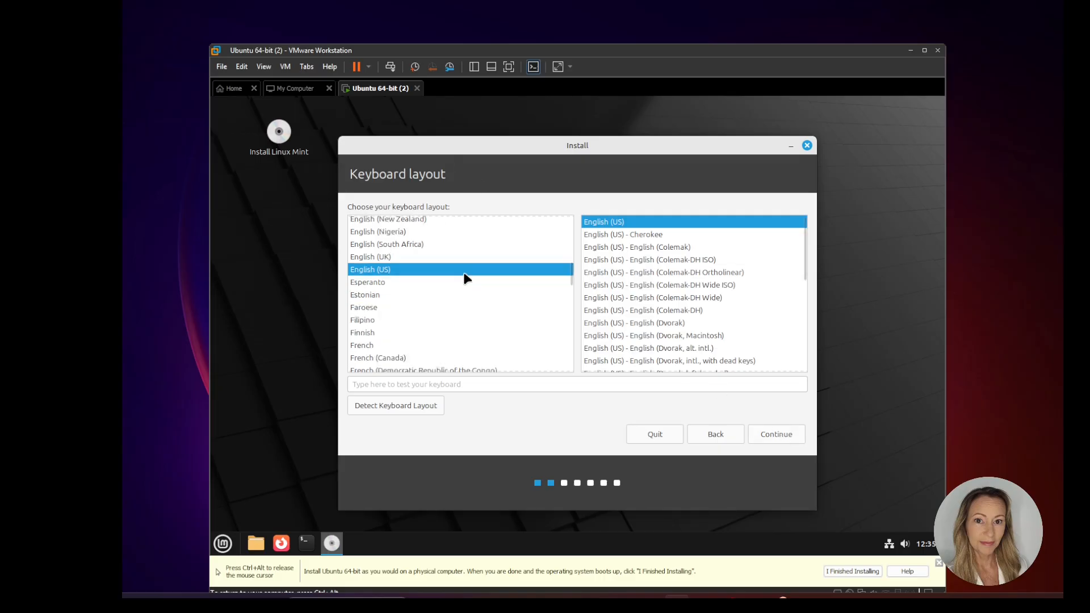
scroll(465, 273, down, 2)
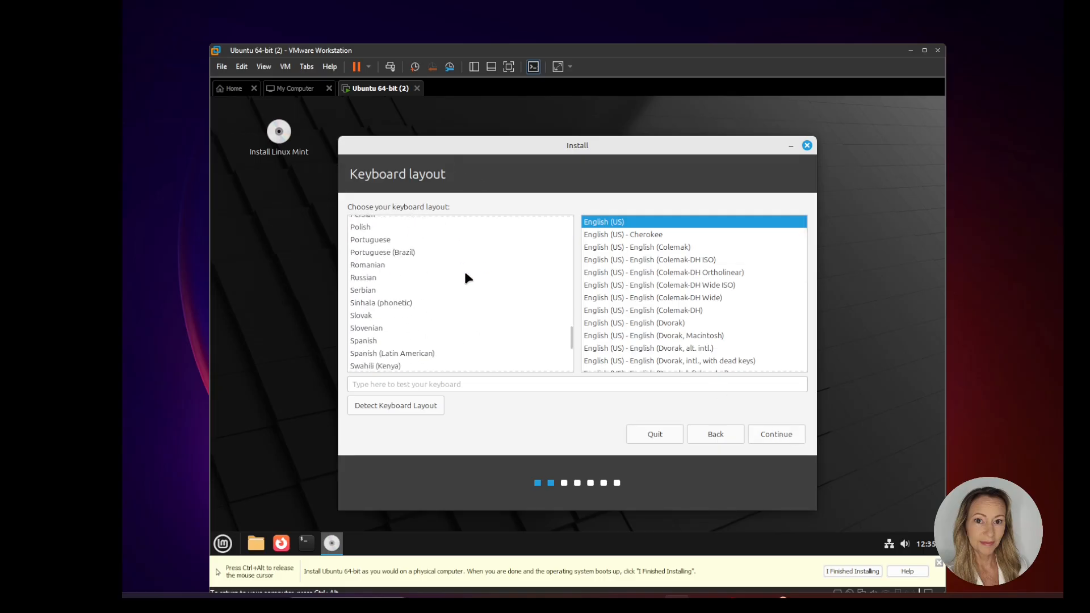
scroll(432, 277, down, 2)
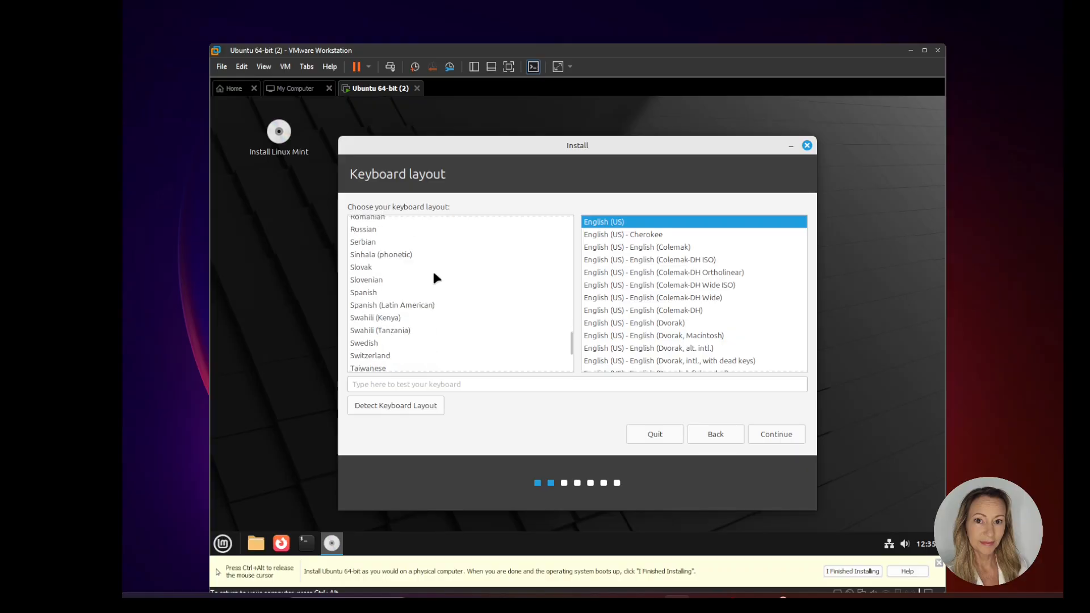
click(372, 344)
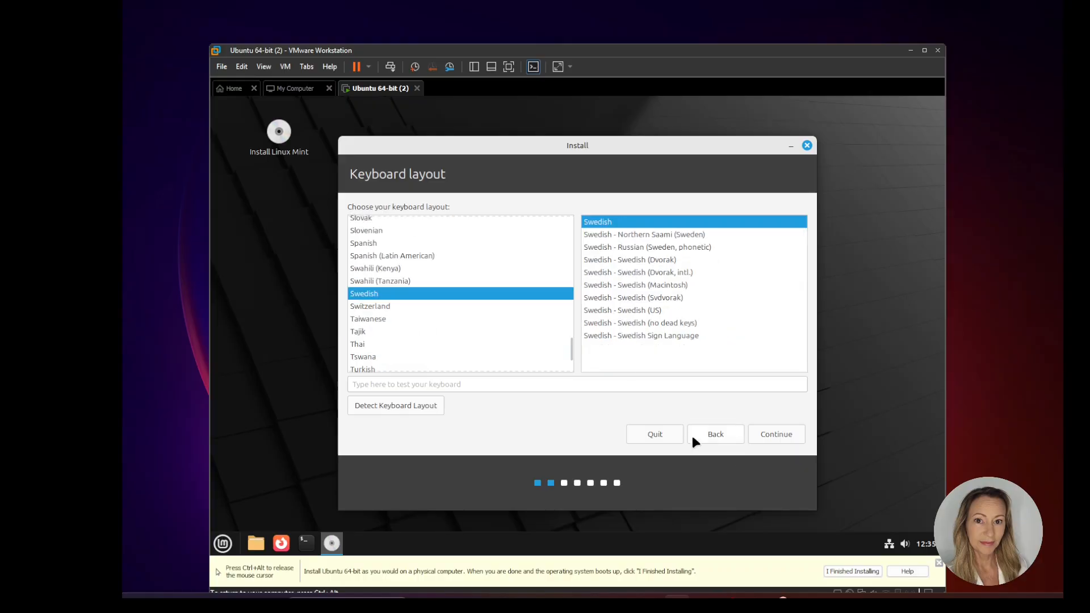
click(776, 434)
click(775, 434)
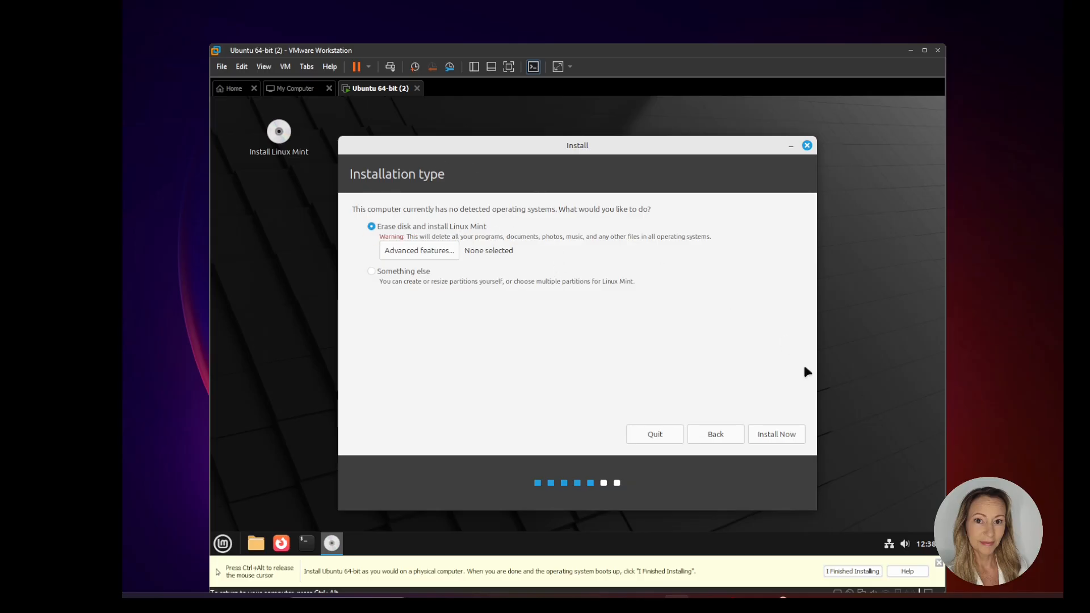
- Erase the disk and install Linux Mint, writing the changes to disk and accepting Stockholm as the location
click(784, 434)
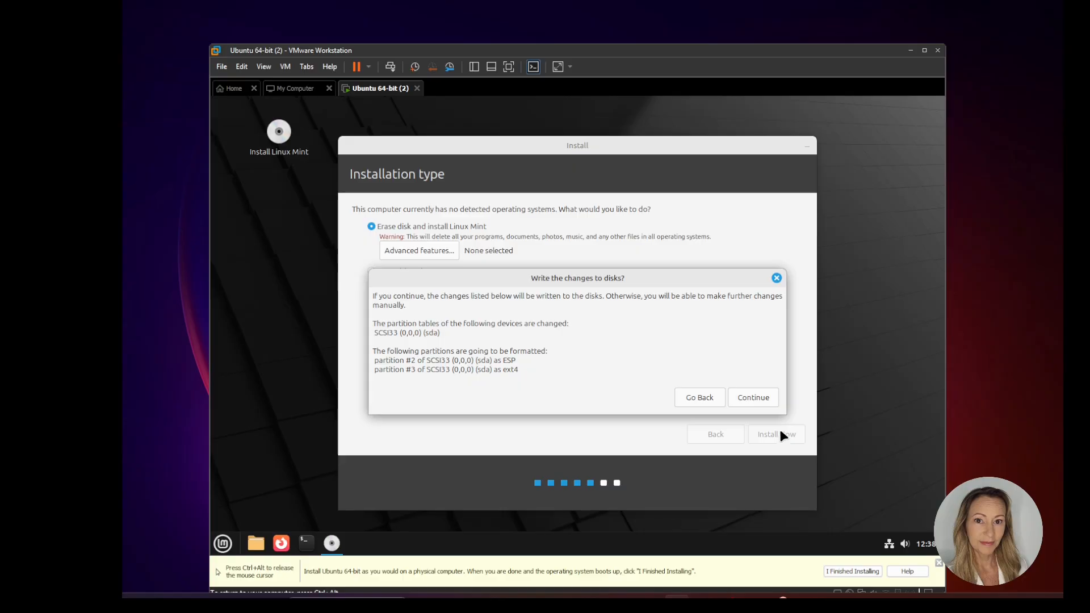
click(760, 397)
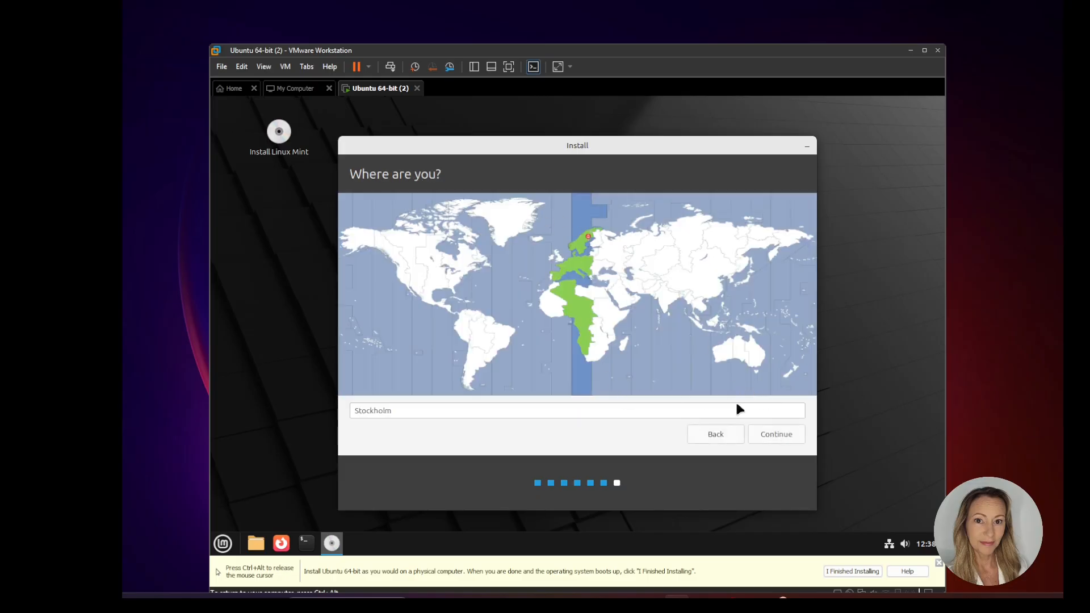
click(779, 434)
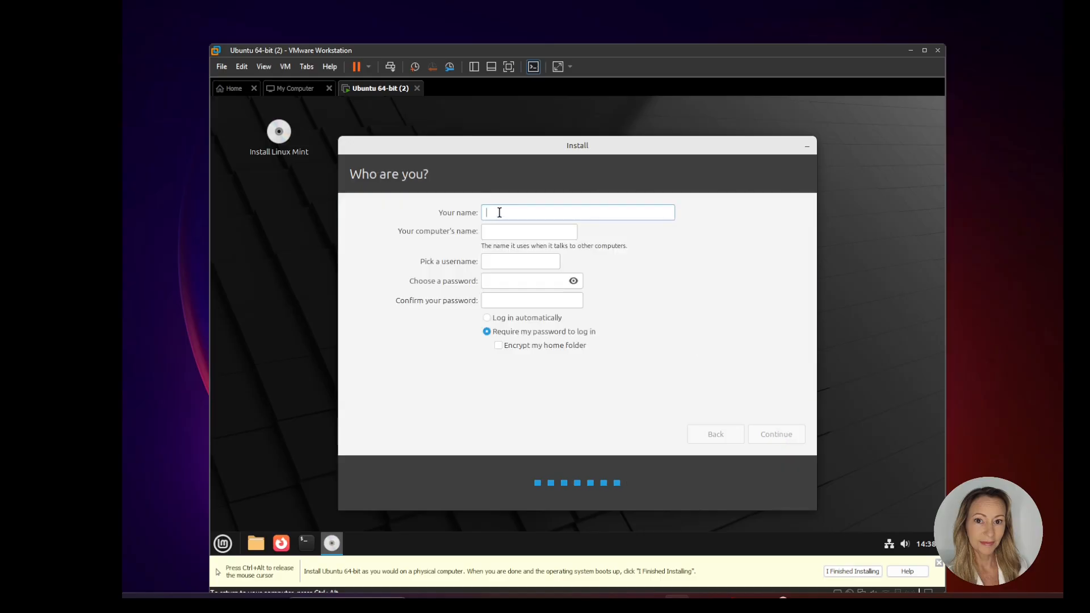
- Enter the user's name, keep the suggested computer name and username, set and confirm the account password, and continue the installation
text(dani)
key(Tab)
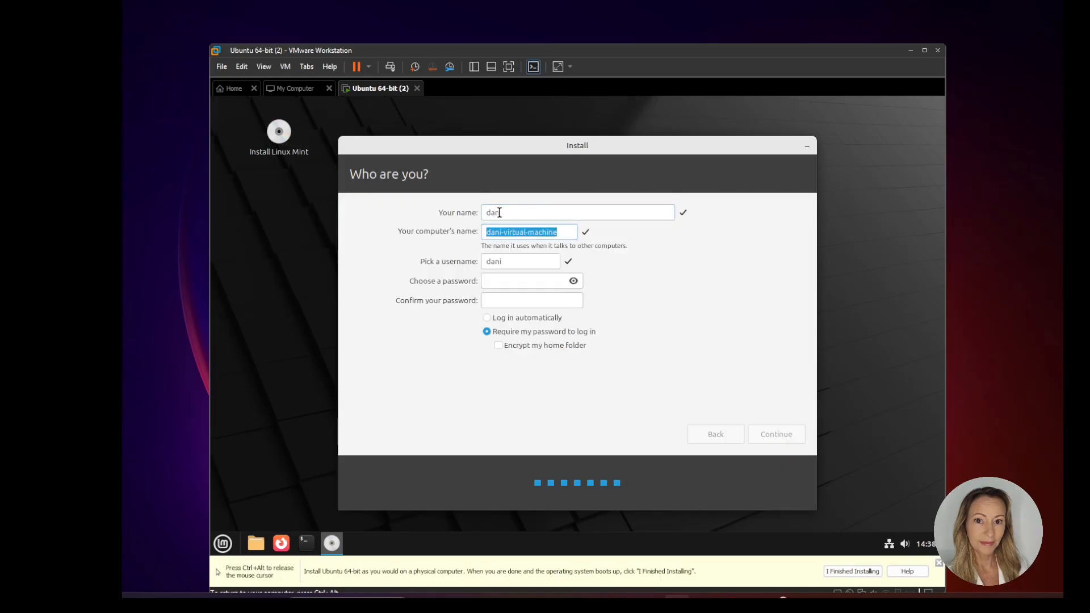
key(Tab)
text(******)
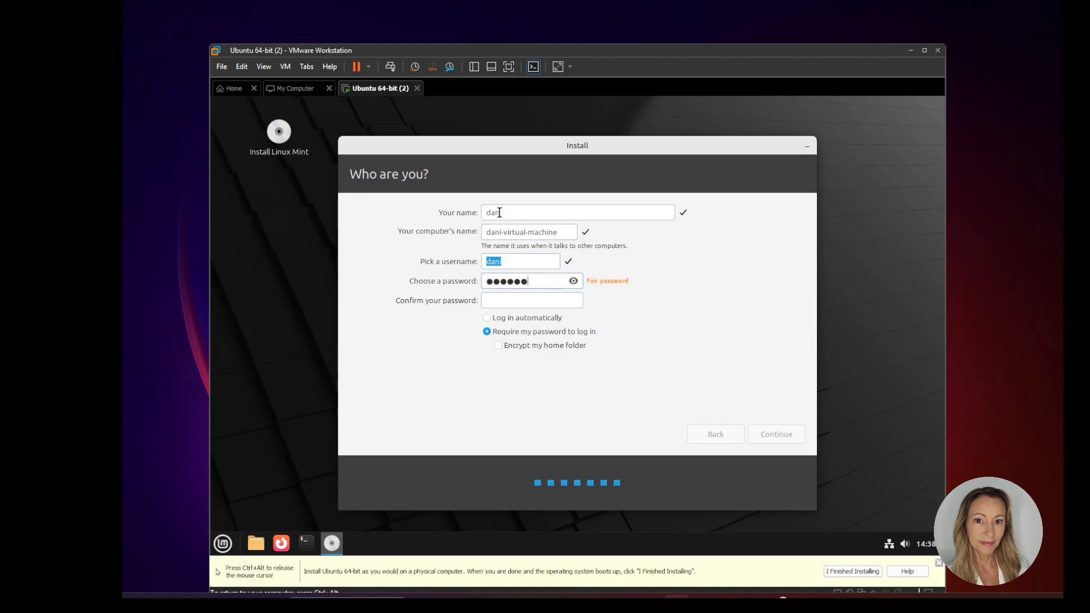
text(******)
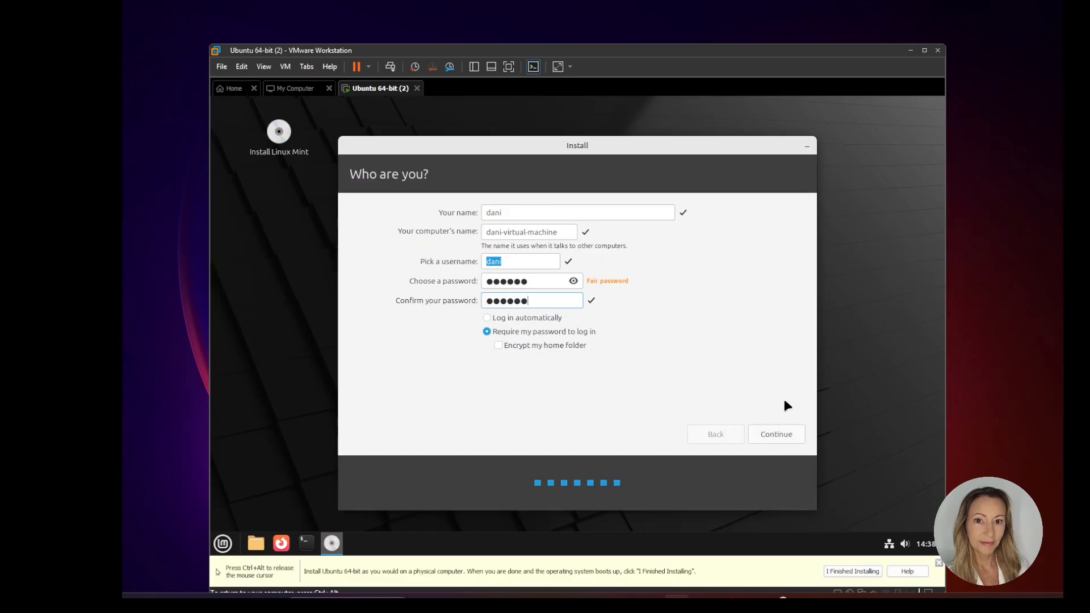
click(788, 436)
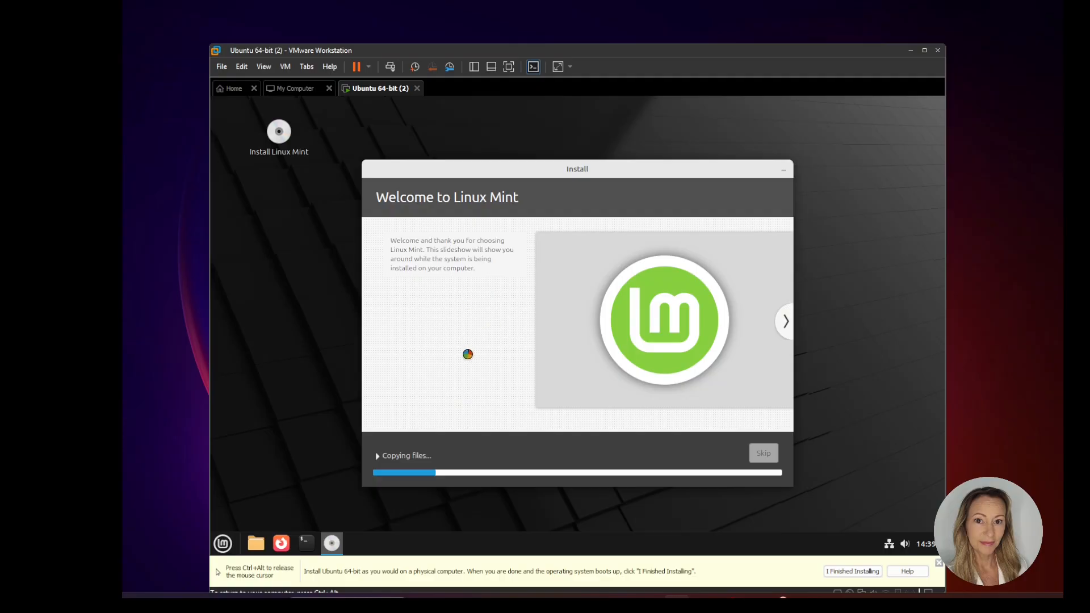
- Restart the virtual machine after the installation and continue past the prompt to remove the installation medium
key(ctrl+alt)
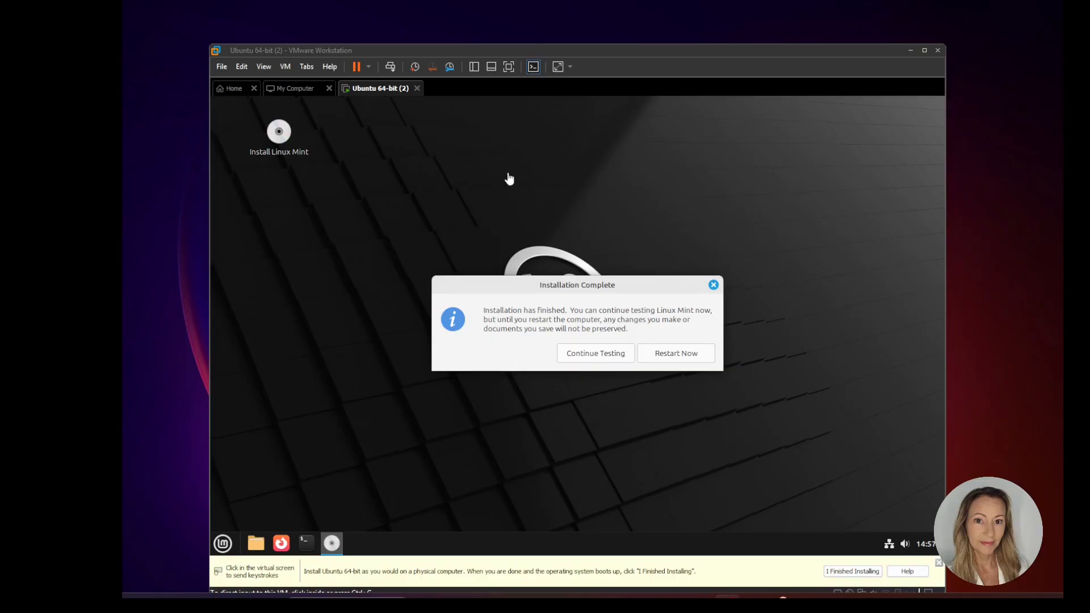
click(681, 360)
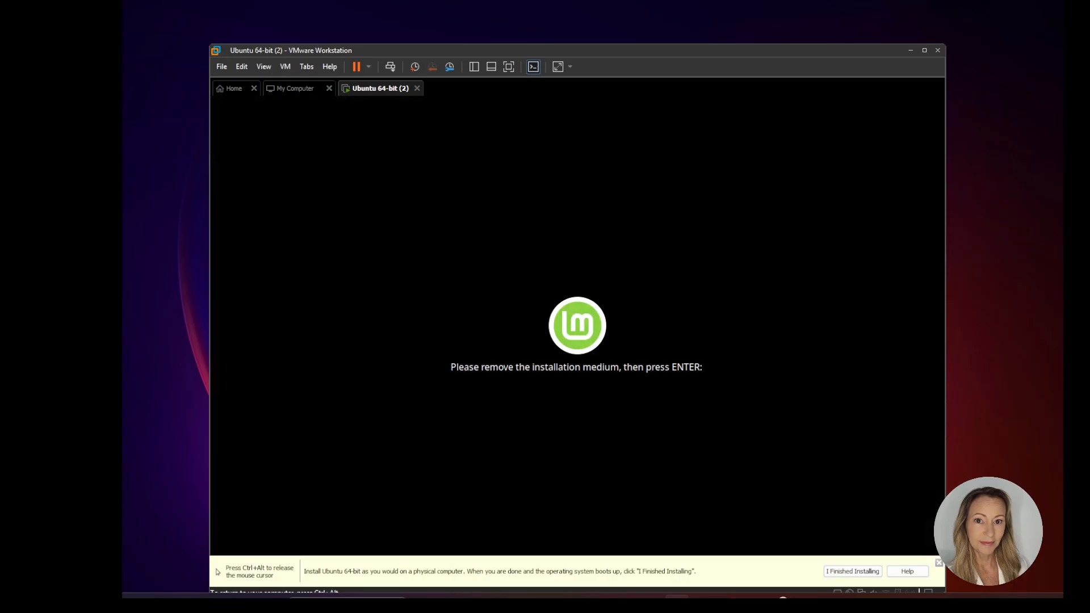
key(Return)
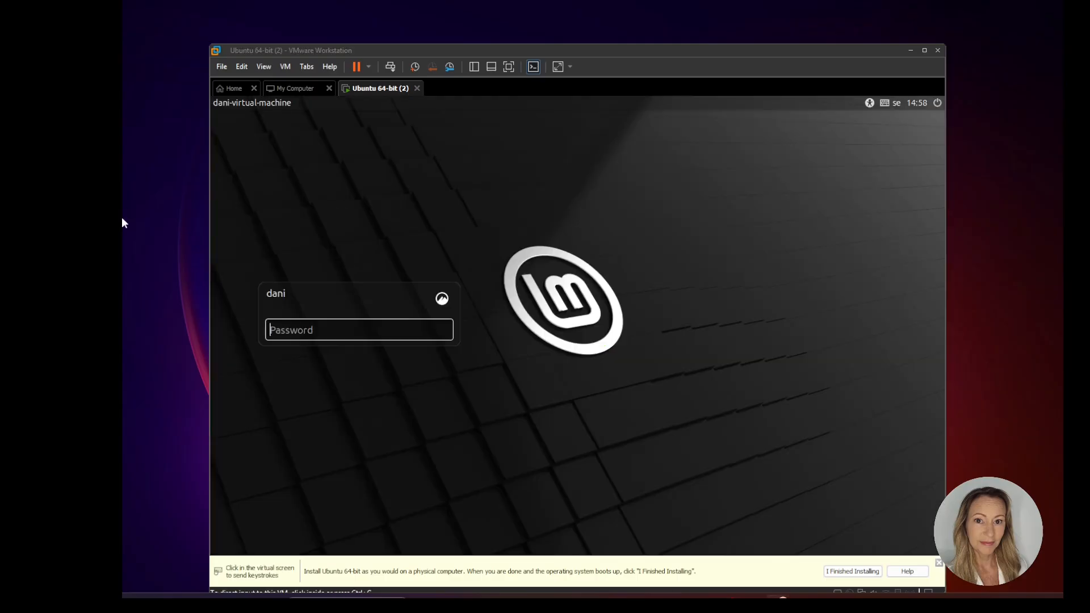
- Log in to the installed Linux Mint system with the account password
click(292, 335)
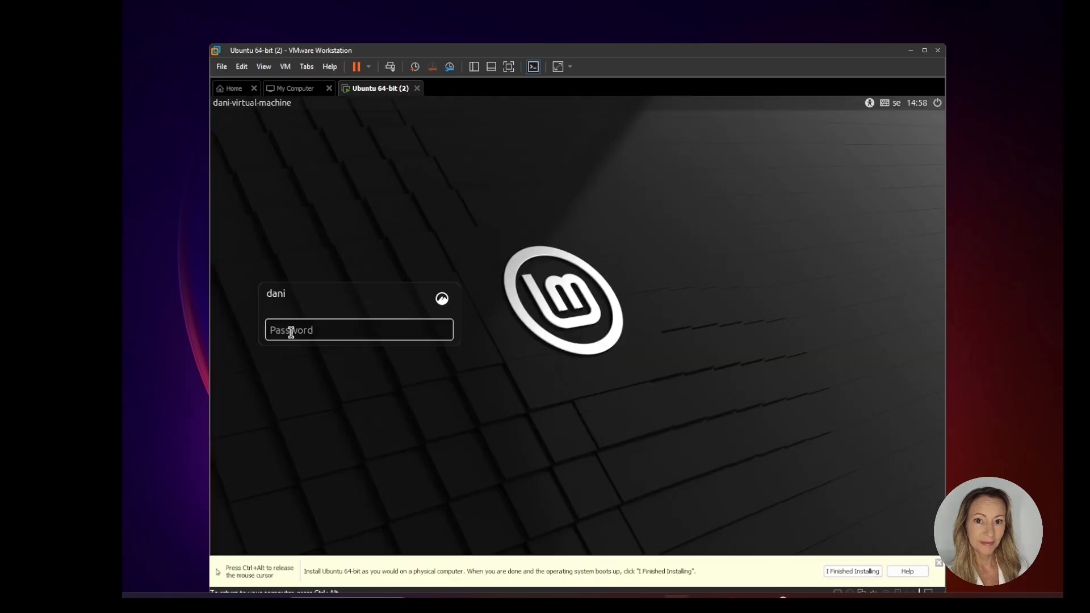
text(******)
key(Return)
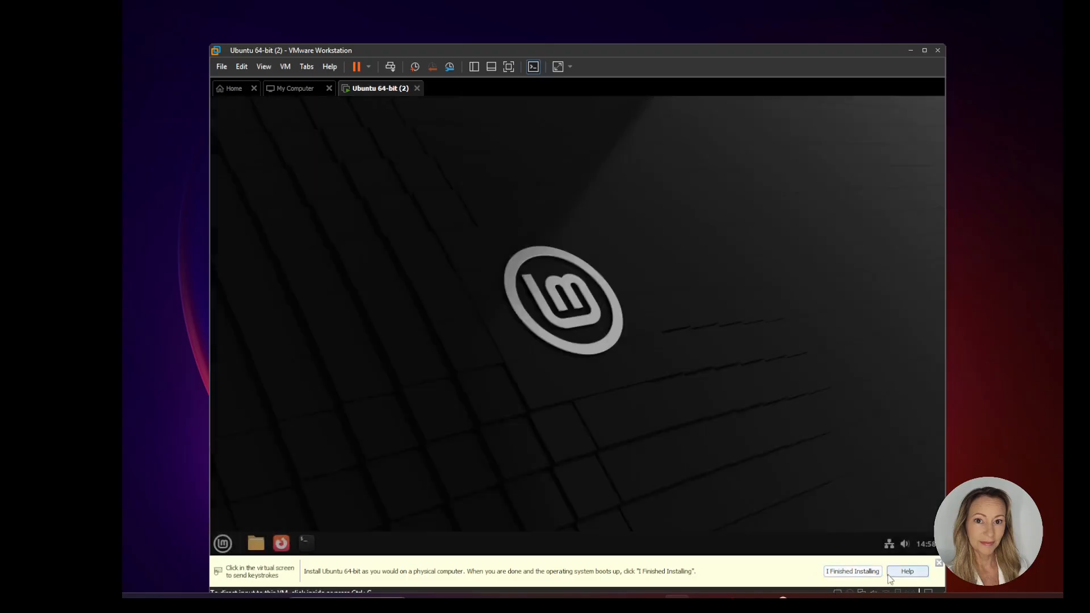
- Mark the guest installation as finished in VMware and close the Linux Mint Welcome window
click(845, 572)
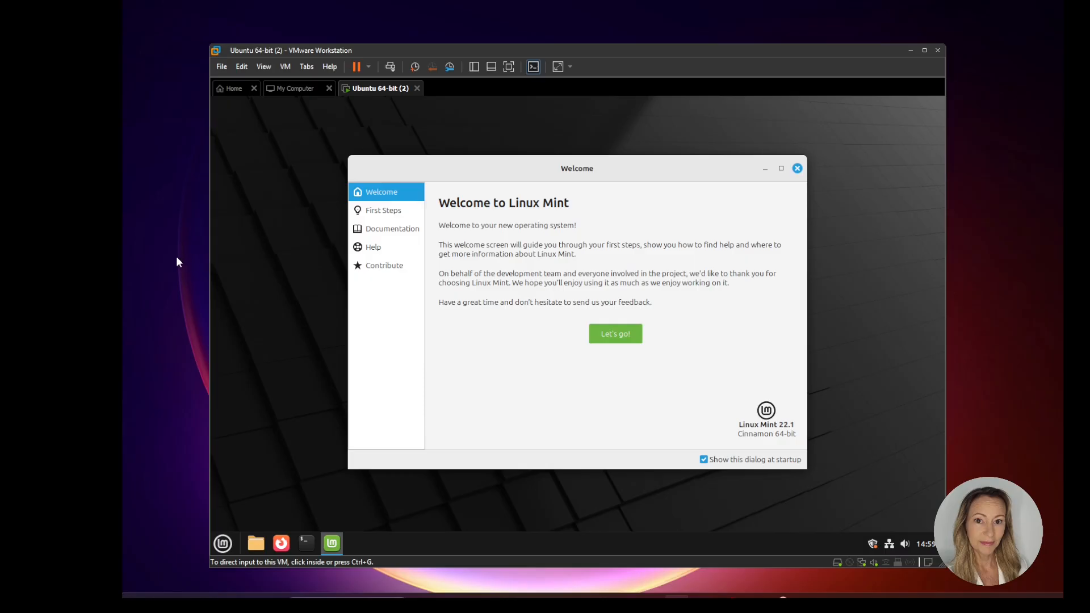
click(796, 168)
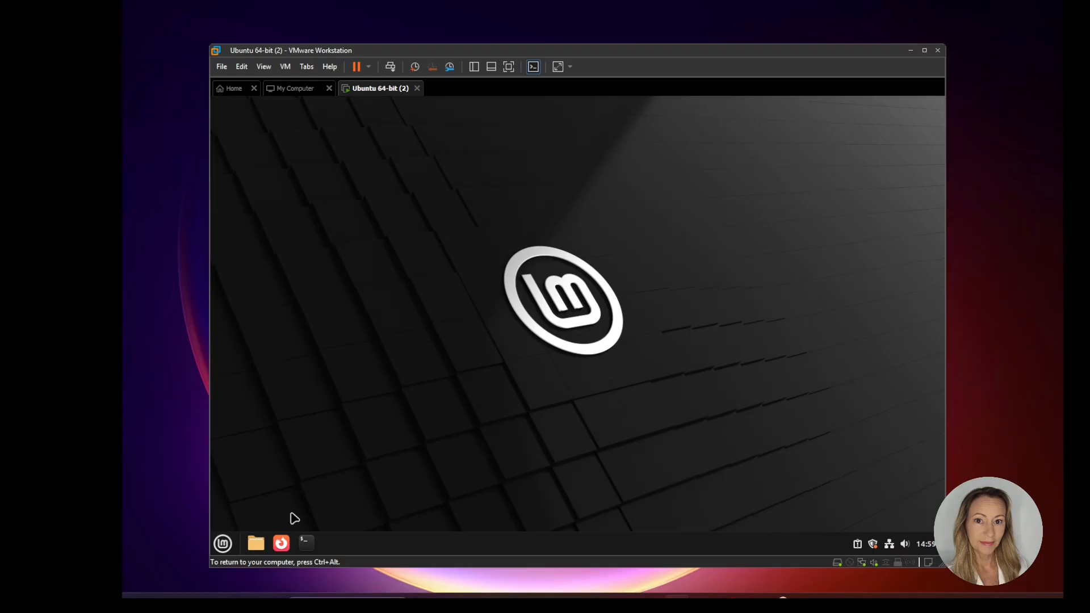
- Open Update Manager in Linux Mint and apply the new version of Update Manager itself, authenticating with the account password
click(223, 545)
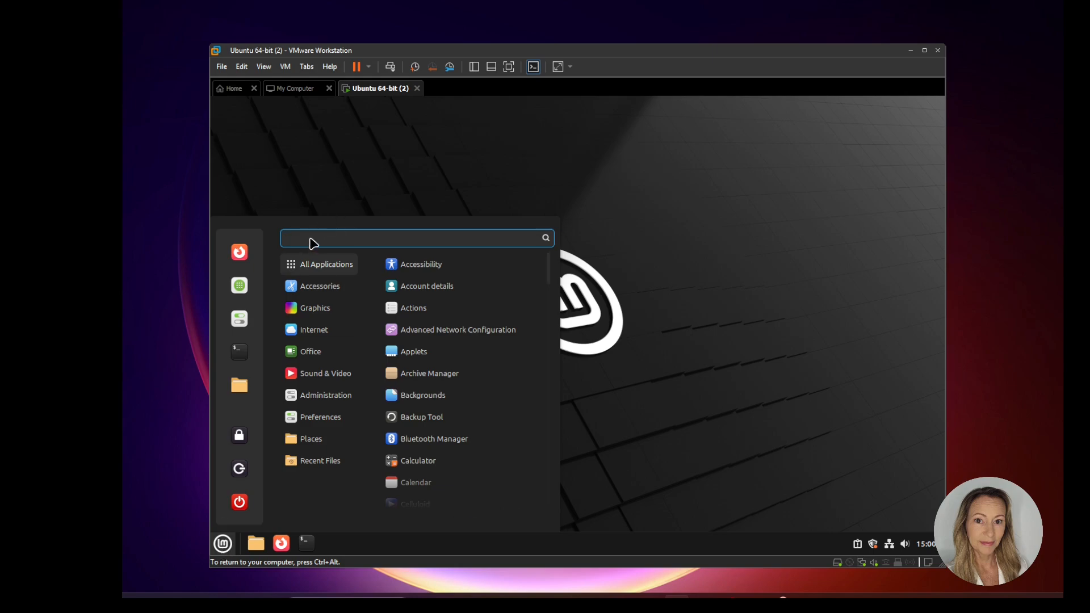
text(update)
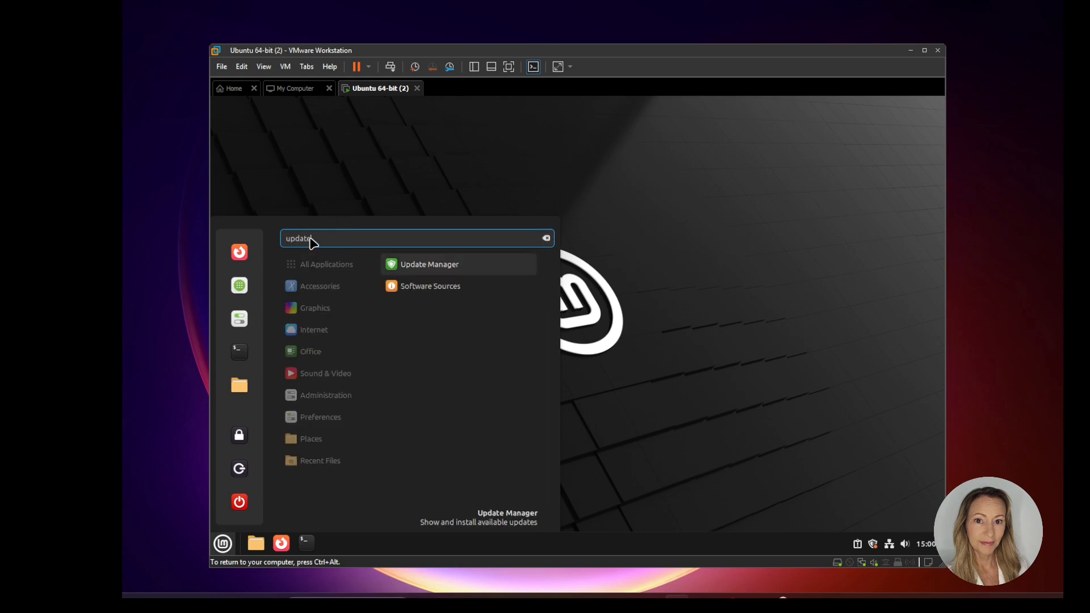
click(426, 266)
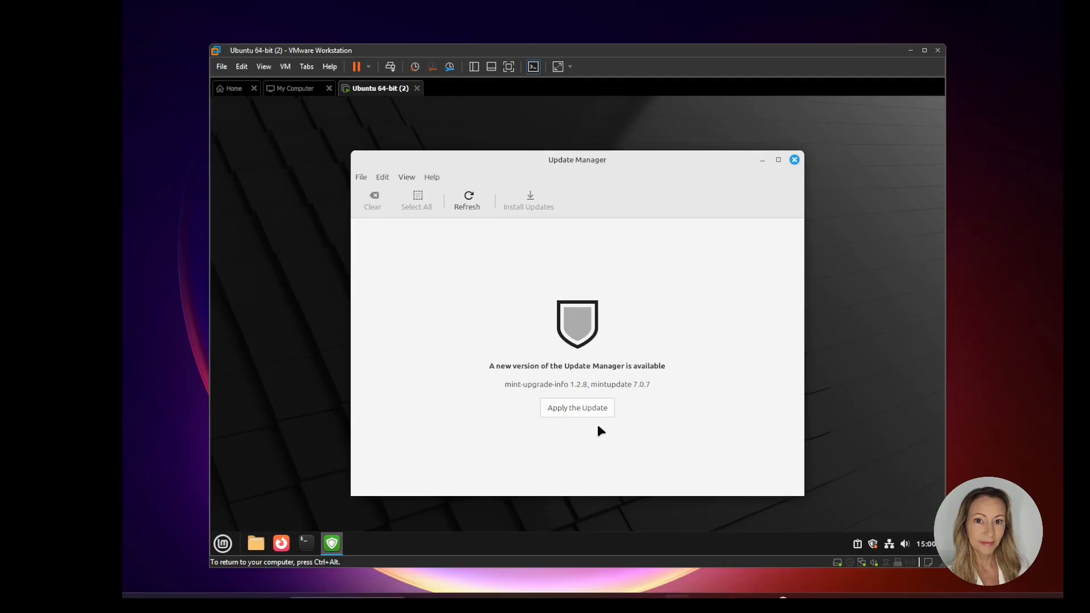
click(579, 409)
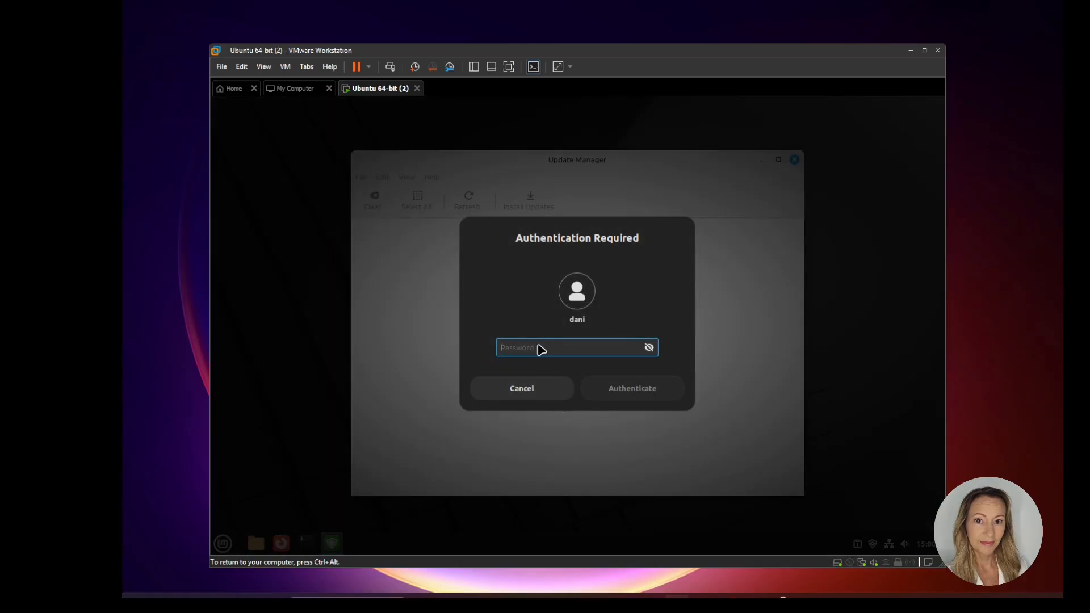
text(•••••)
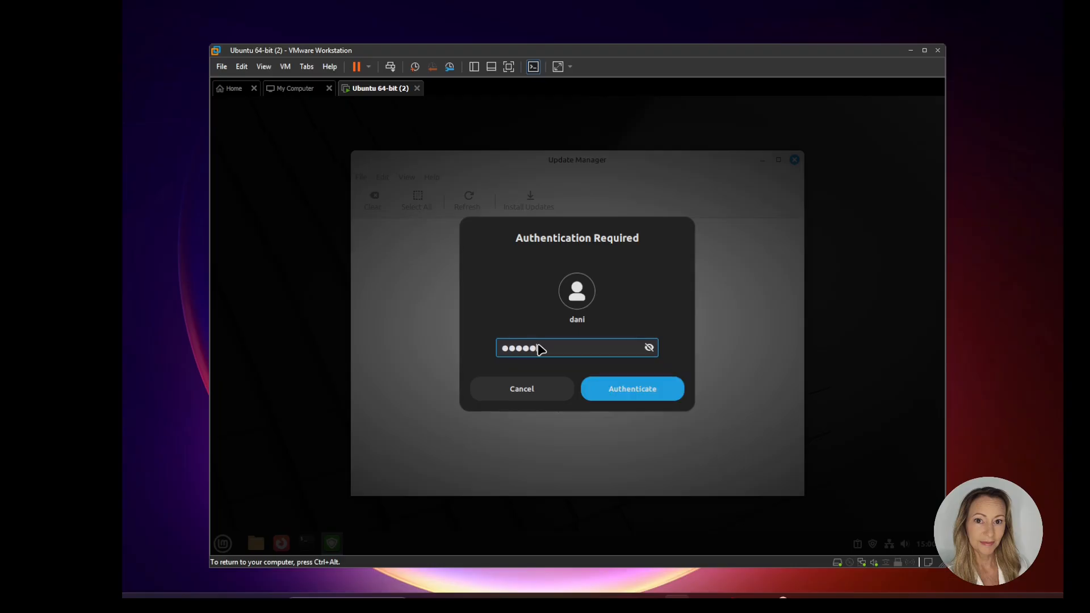
click(625, 393)
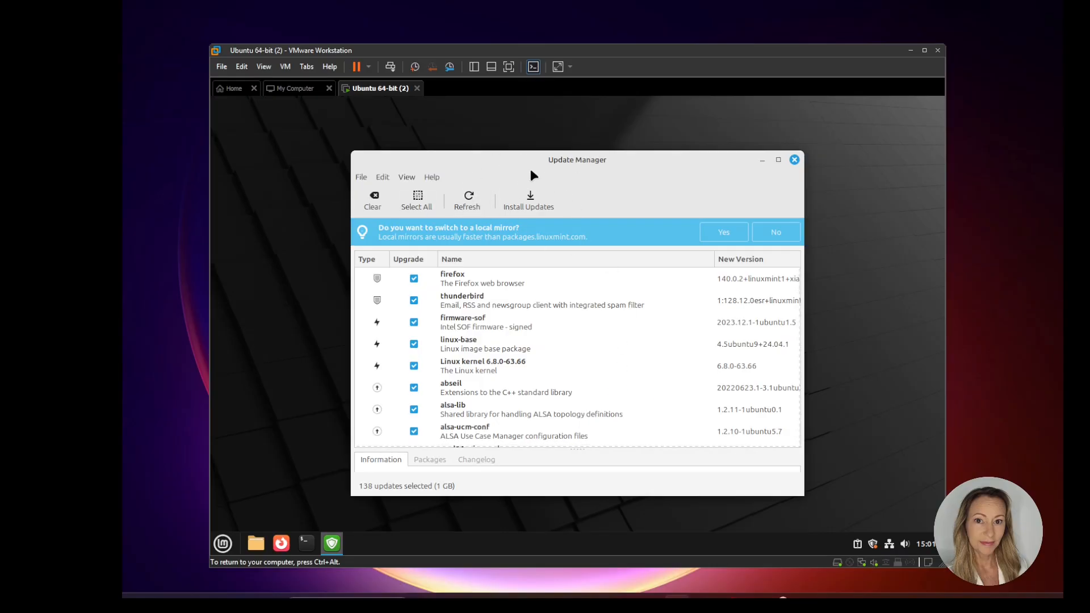
- Close the local mirror suggestion and install all the selected system updates, authenticating with the account password
click(725, 232)
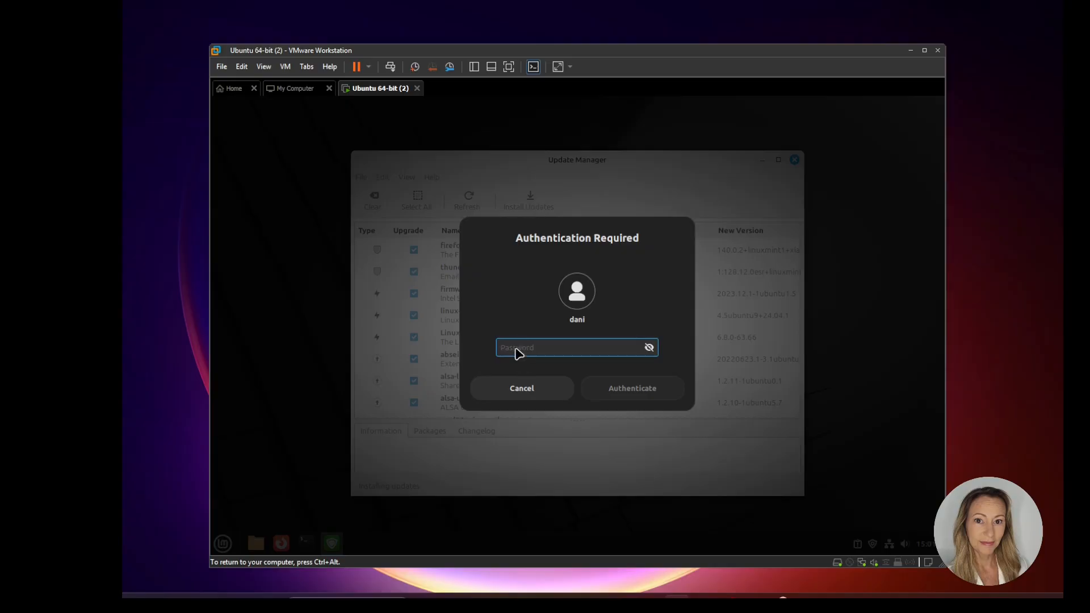
text(•••••••)
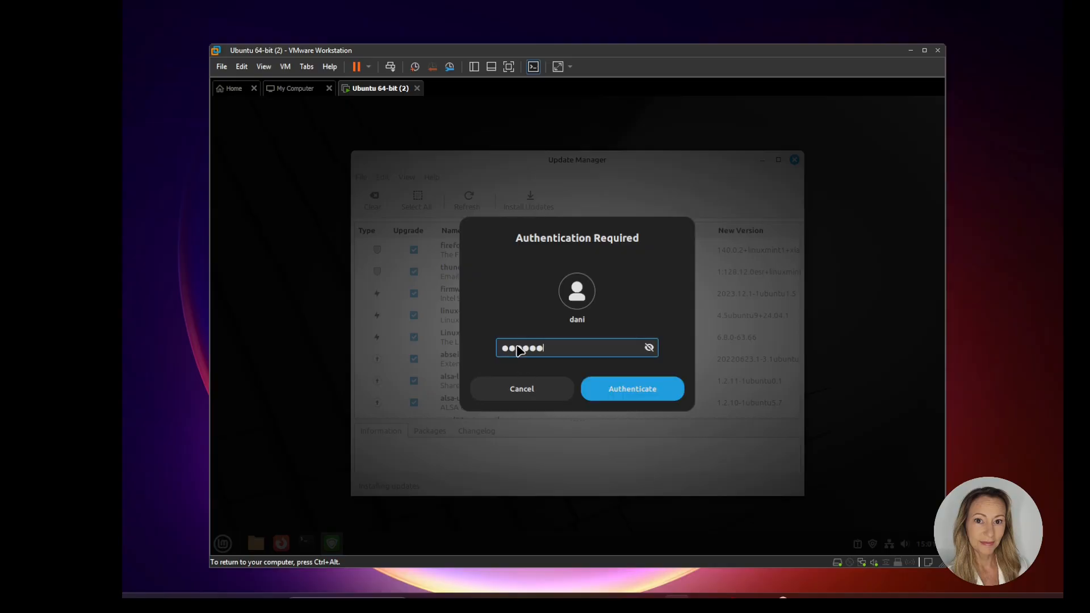
click(632, 388)
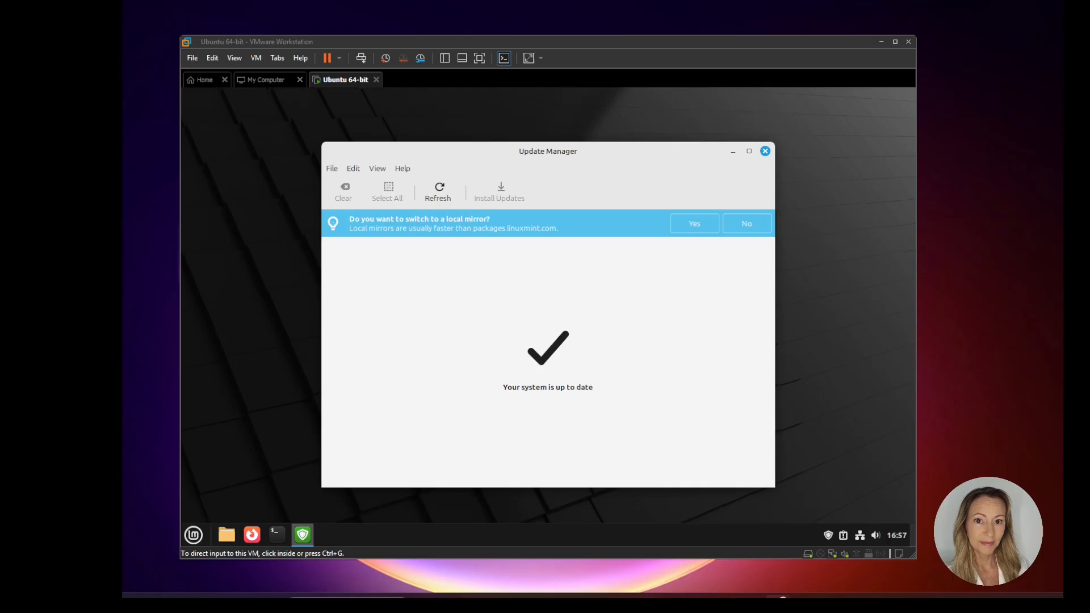
- Switch to the image viewer showing Screenshot 2025-07-02 163955.png and examine the Canonical status page's incident report
mouse_move(802, 596)
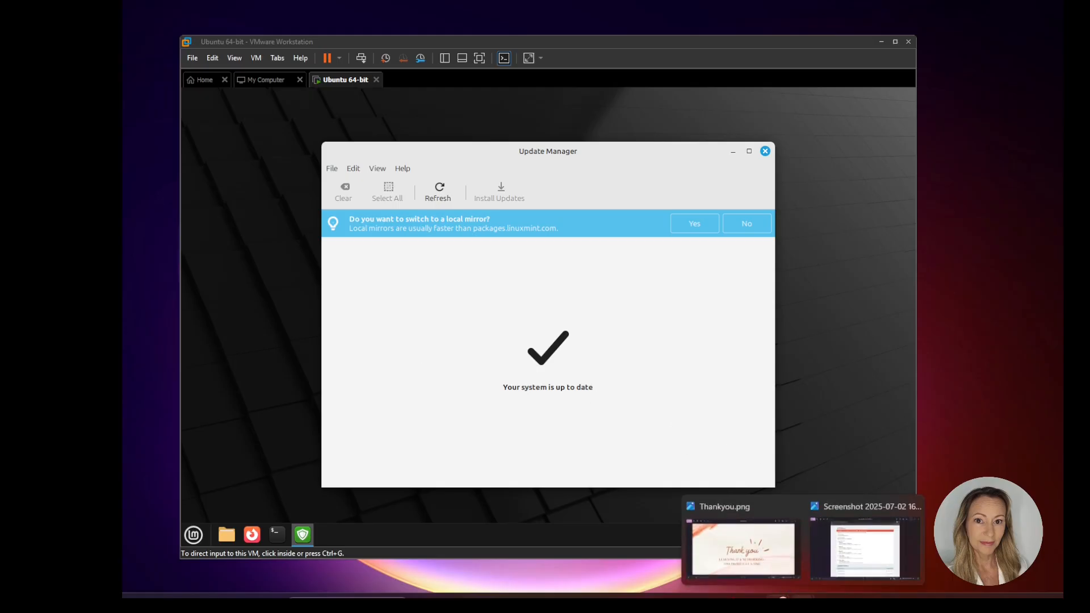
click(866, 549)
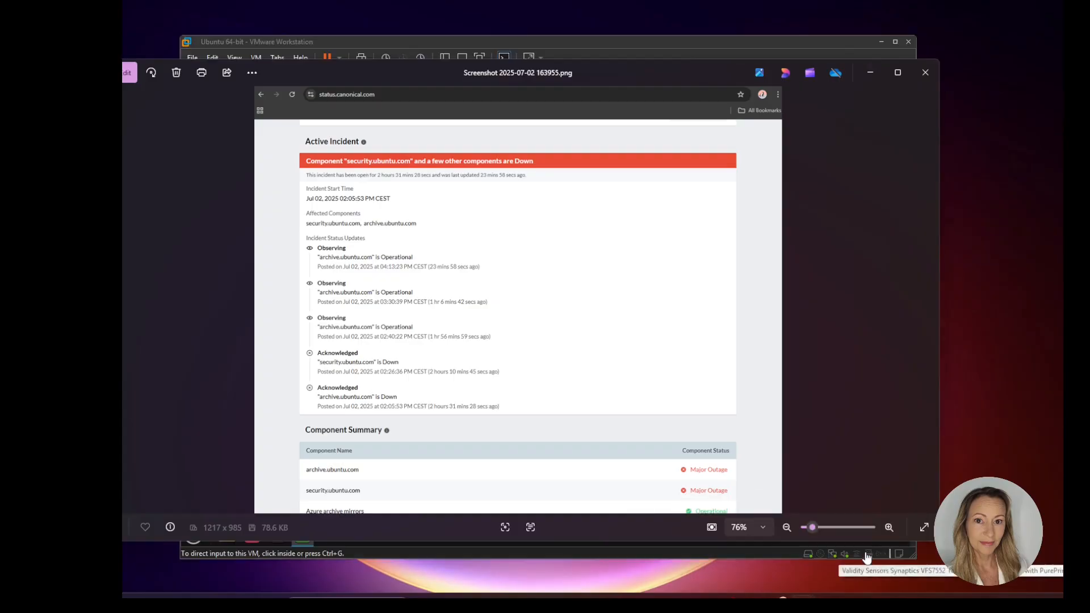